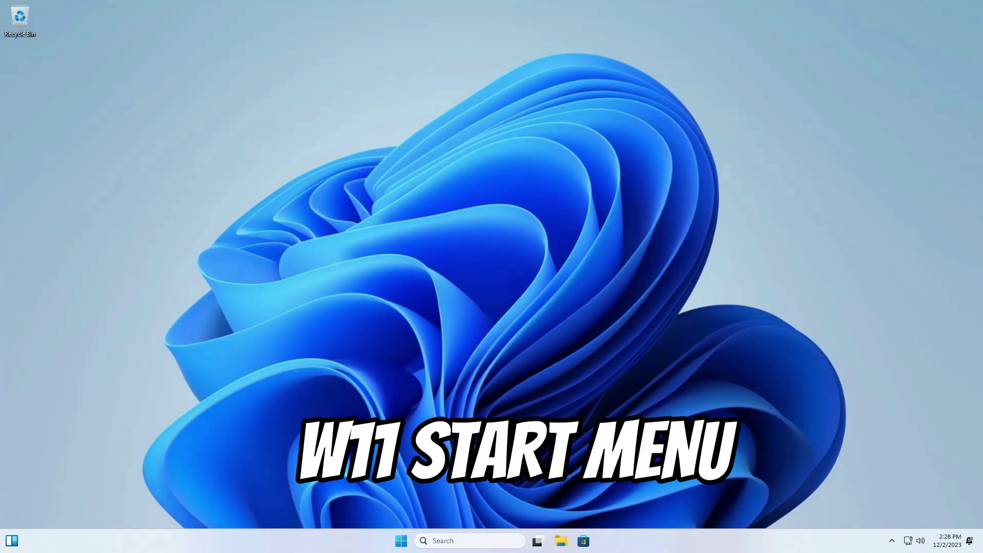
- Run winver to check the installed Windows version and build, and dismiss the About Windows dialog
click(401, 546)
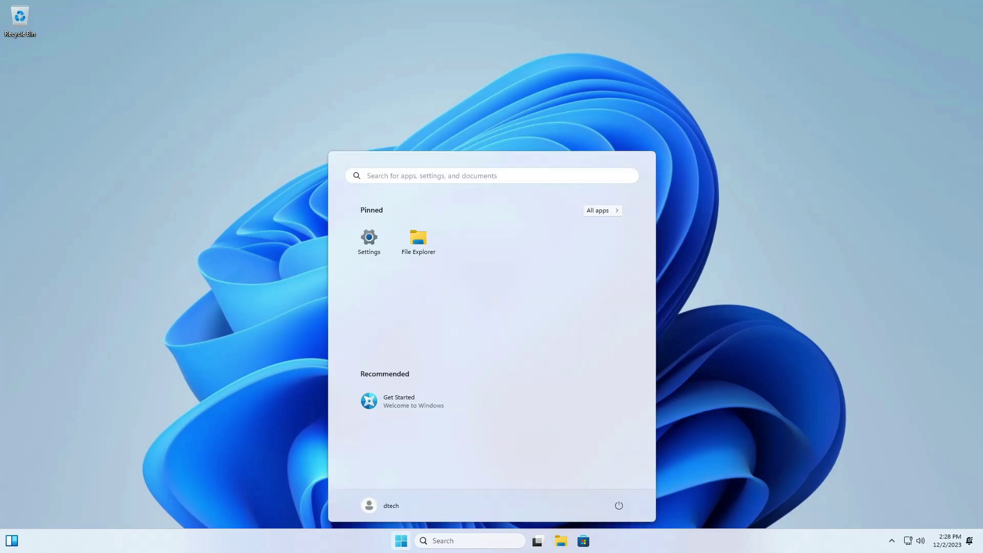
click(399, 178)
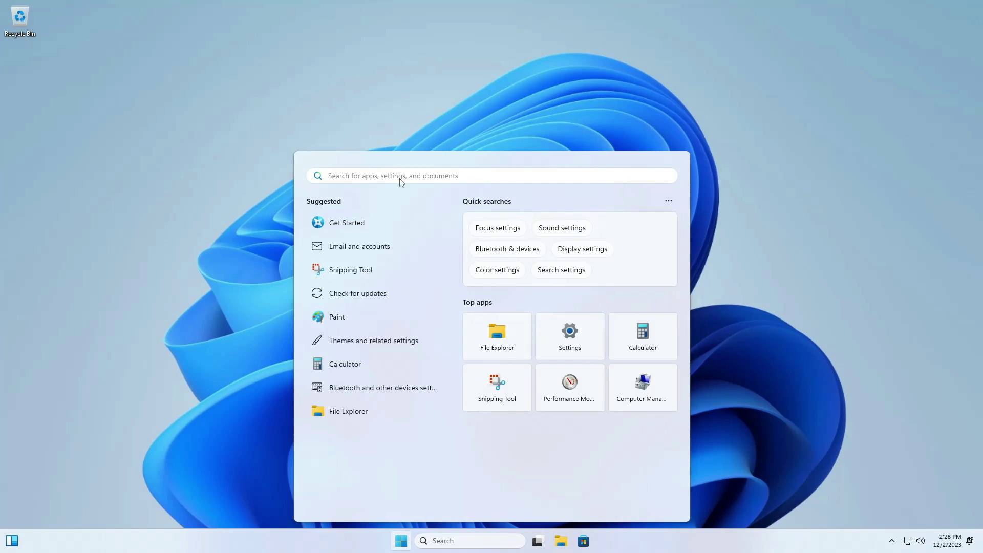
text(winver)
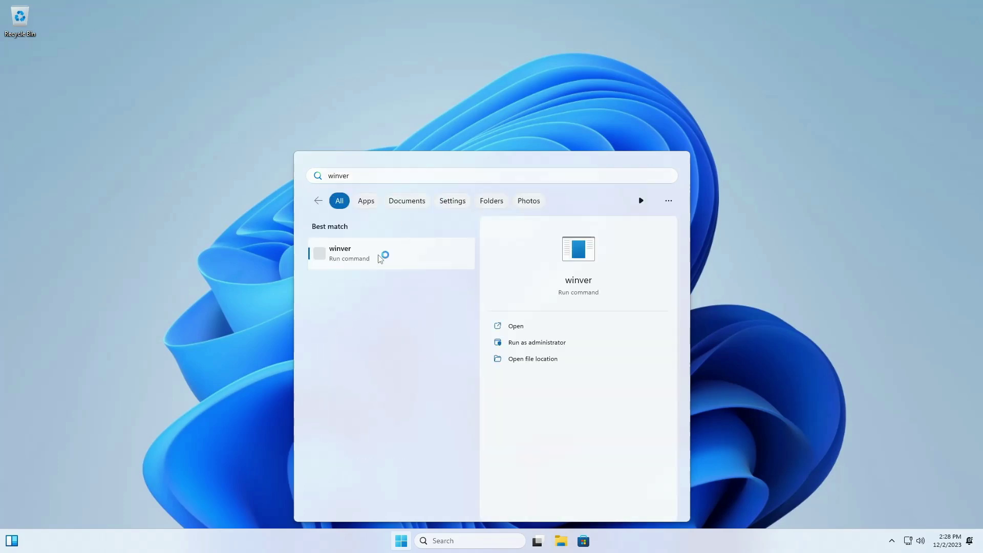
click(378, 254)
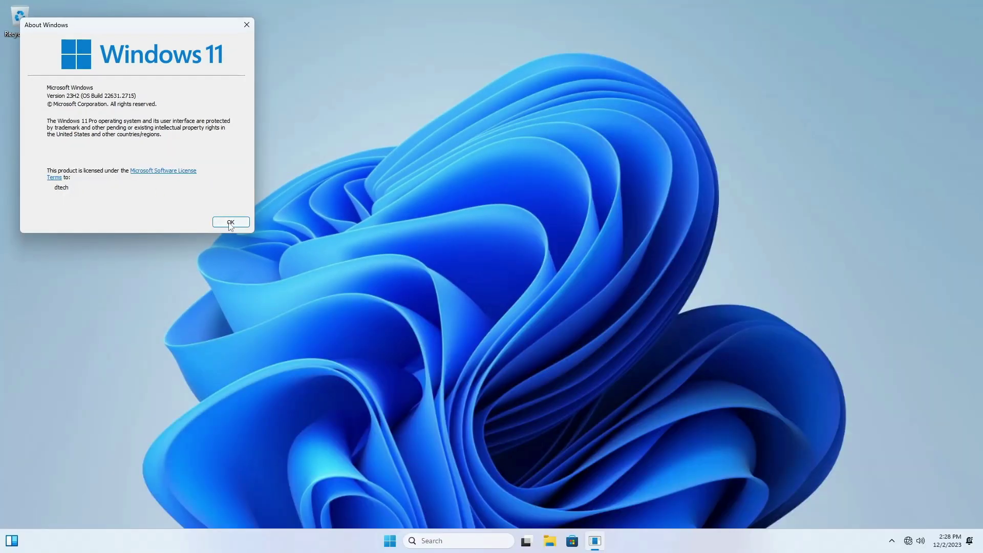
click(230, 223)
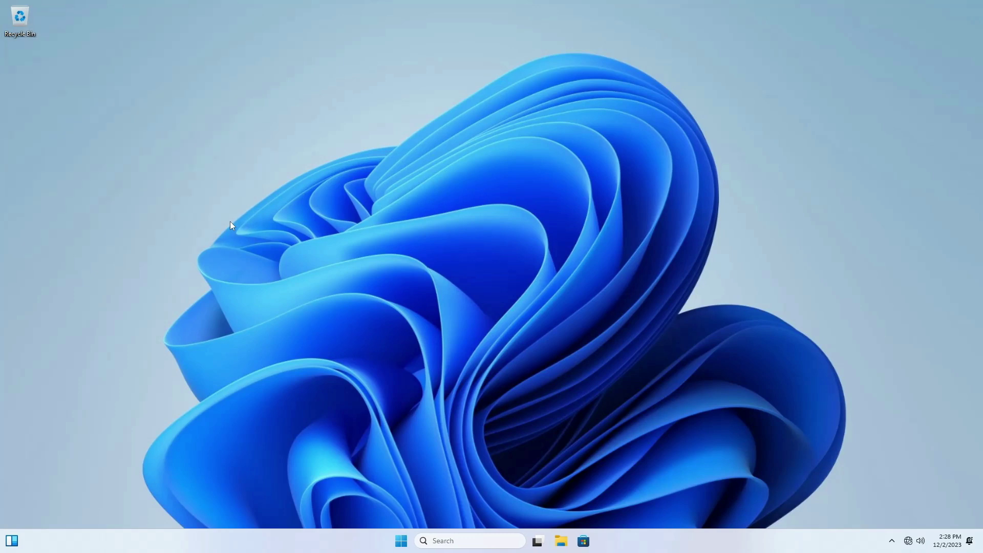
- Examine the CPU and memory performance graphs in Task Manager, and close it
key(ctrl+shift+Escape)
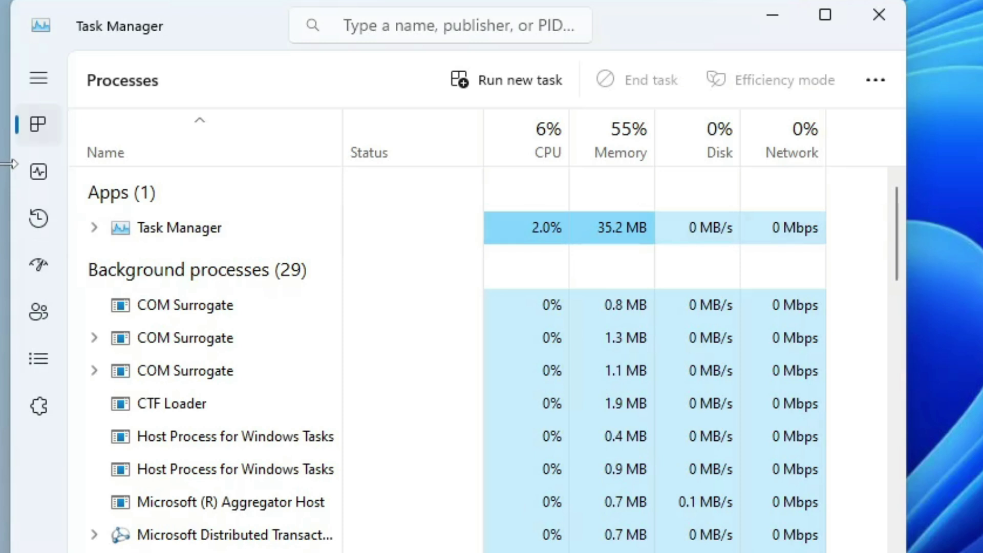
click(37, 173)
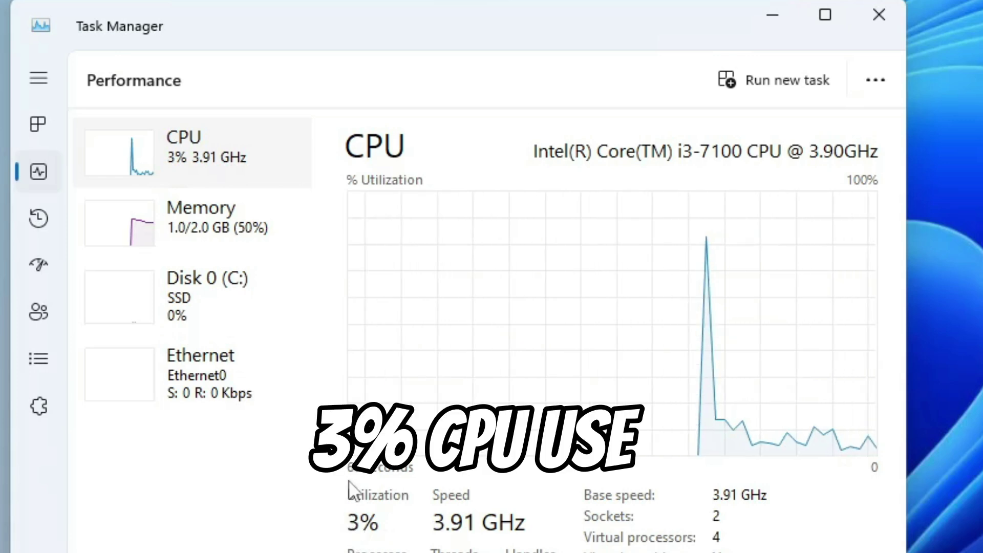
click(204, 235)
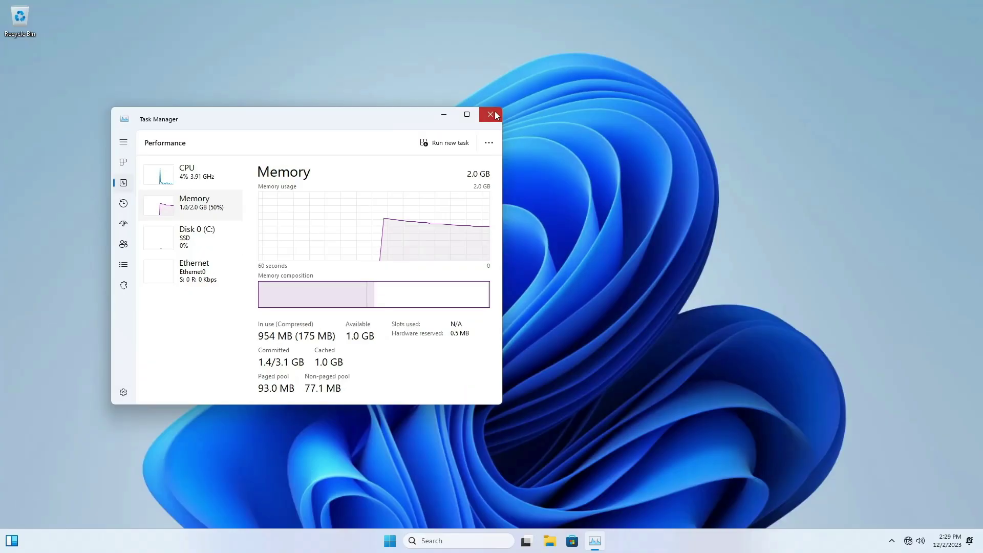
click(495, 114)
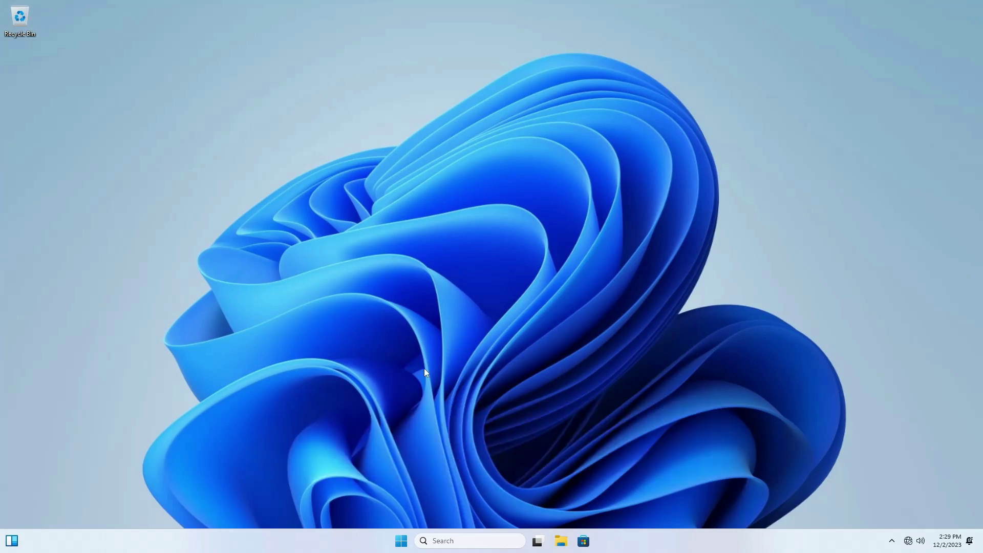
- Check the used and free space of Local Disk (C:) in its properties from This PC, and close File Explorer
click(561, 541)
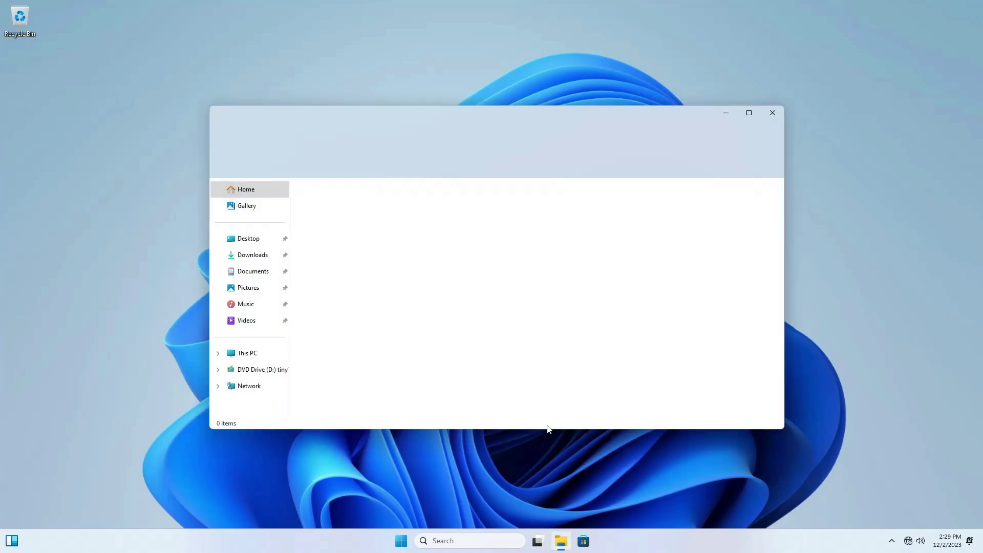
click(250, 353)
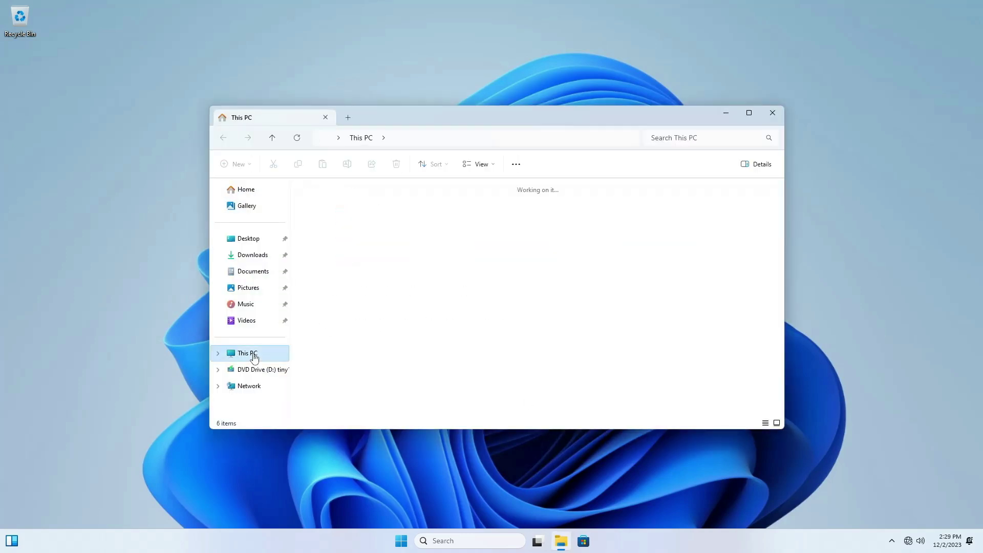
right_click(364, 211)
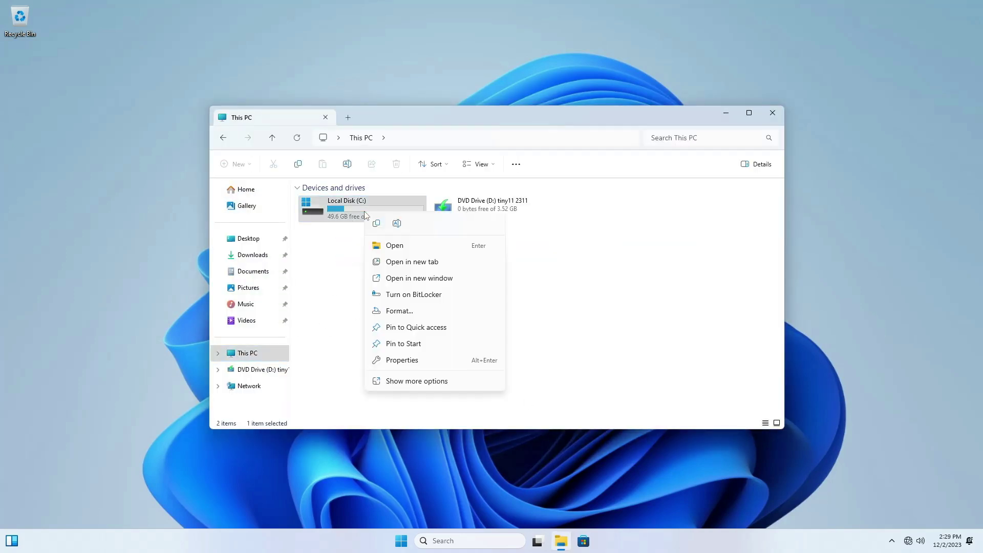
click(407, 360)
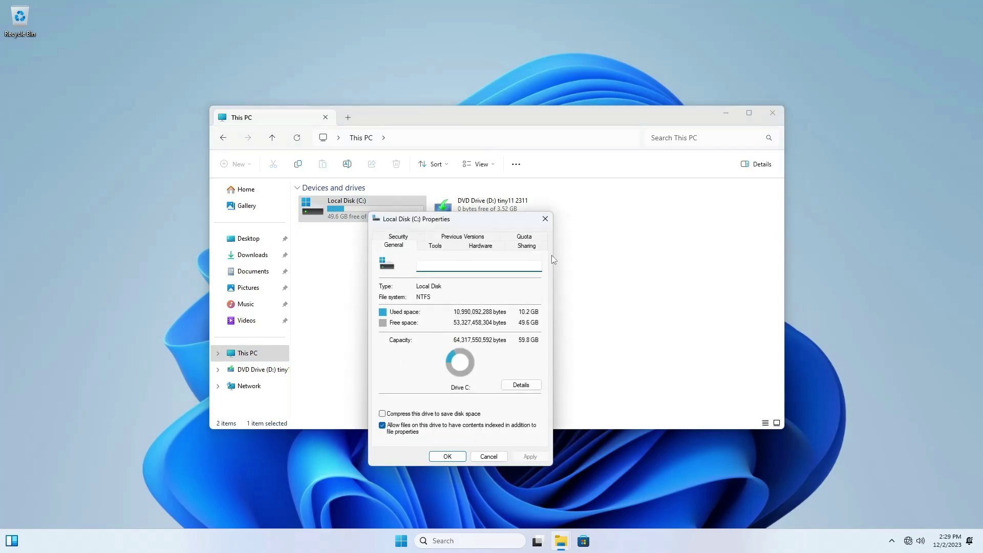
drag(466, 224, 755, 134)
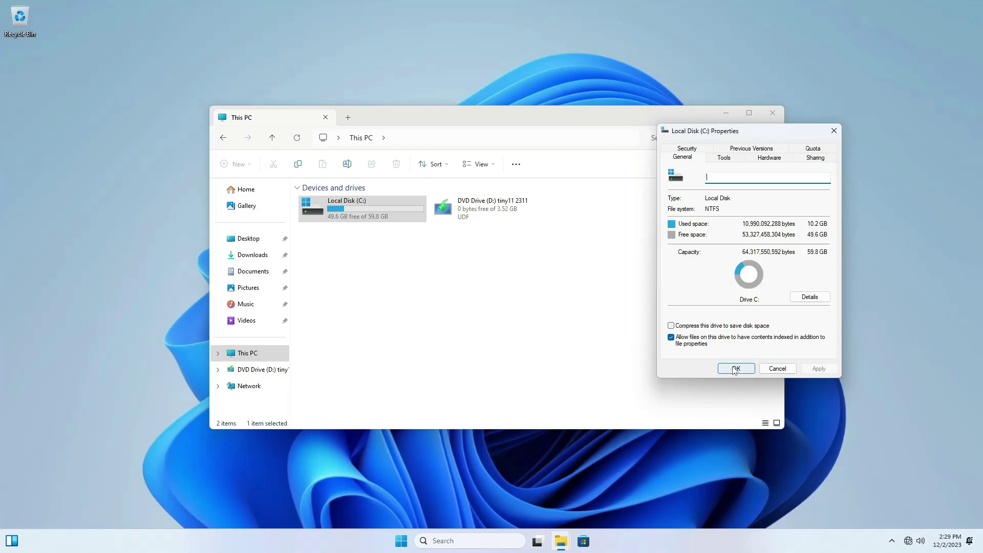
click(735, 369)
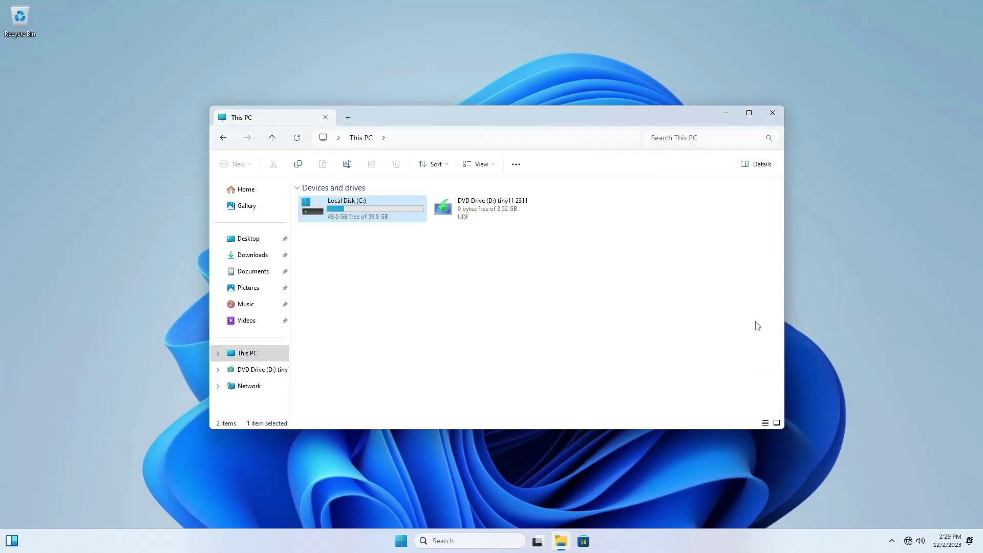
click(772, 113)
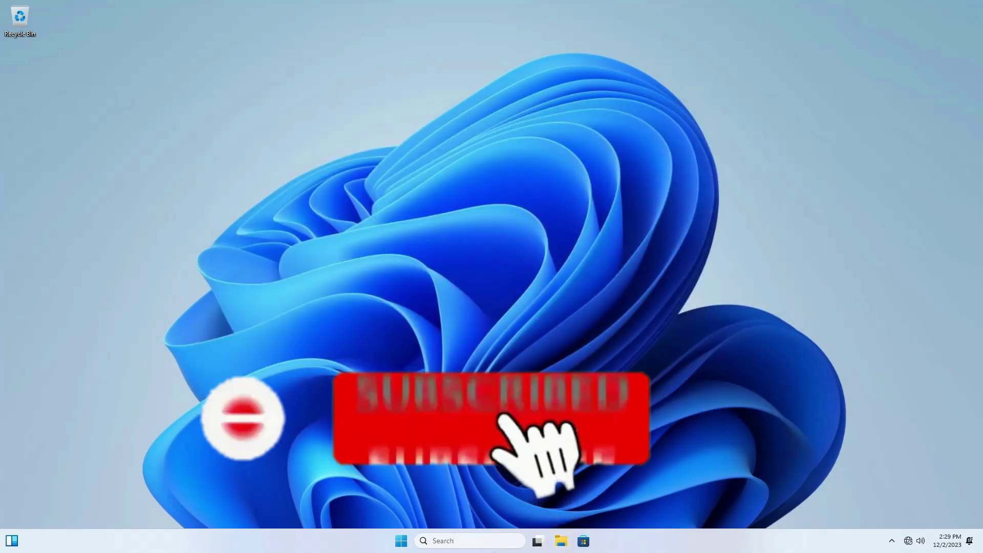
- Search for "control" to open Control Panel, and bring up its list of programs available to uninstall
click(401, 541)
text(contor)
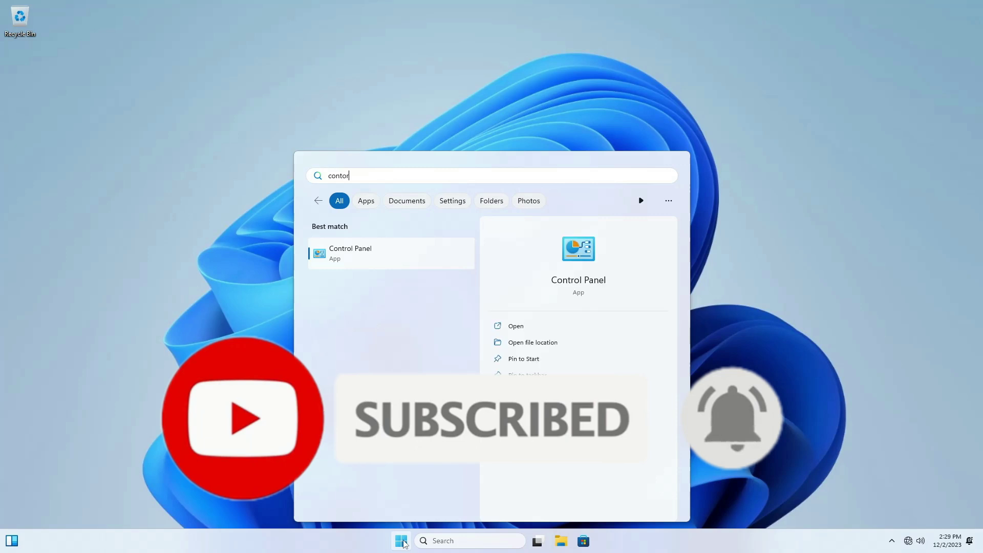
key(BackSpace)
key(BackSpace)
text(rol)
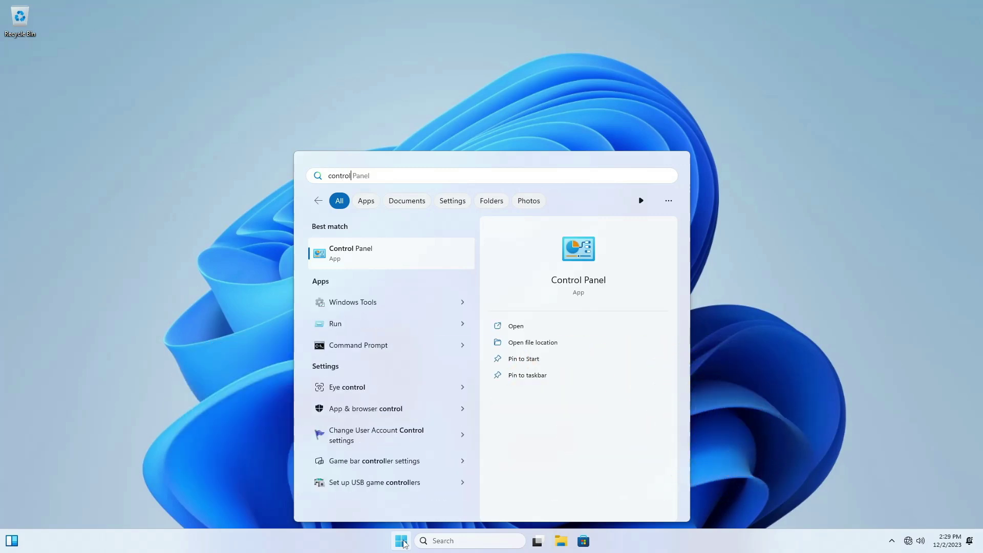
key(Return)
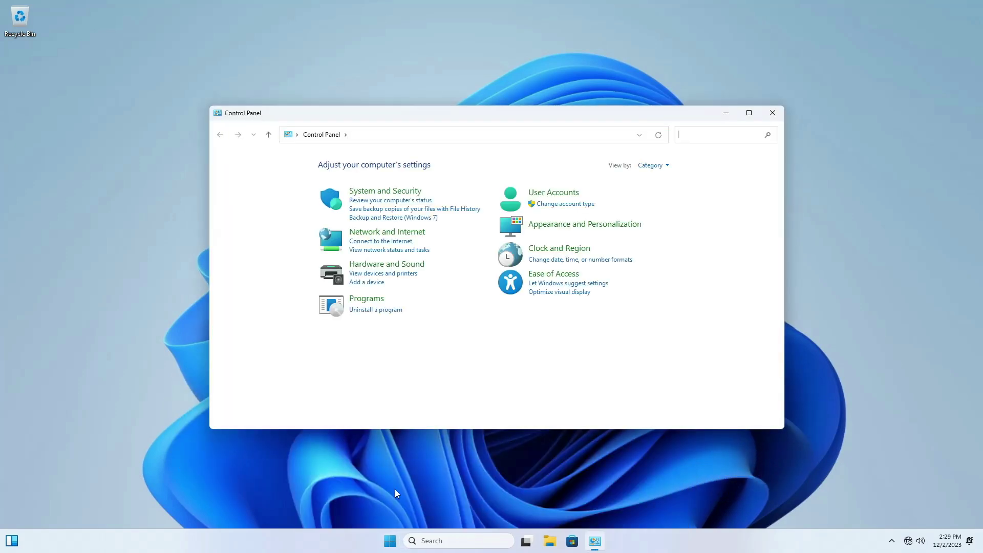
click(370, 310)
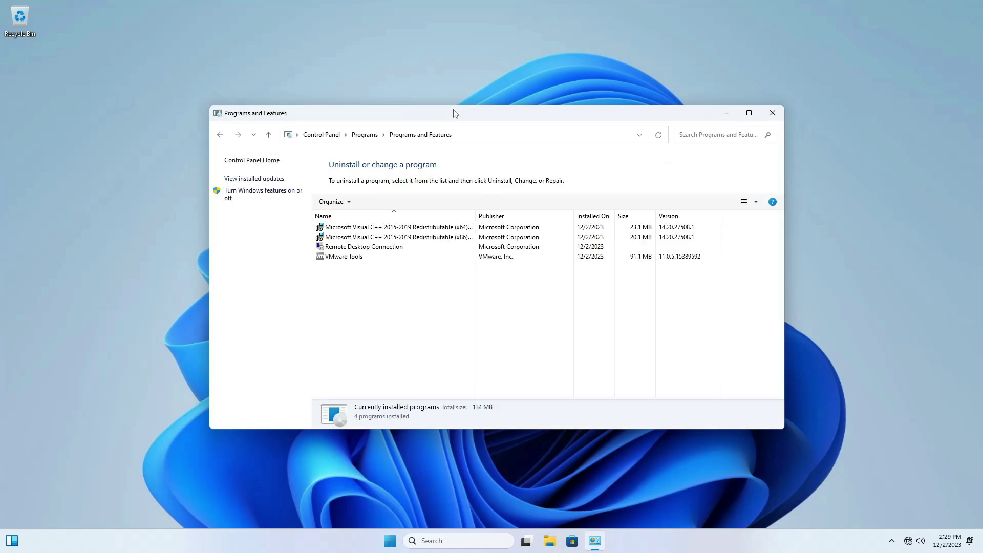
- Look through the installed programs and the list of installed Windows updates, and close the updates page
drag(455, 113, 454, 40)
click(358, 152)
click(231, 239)
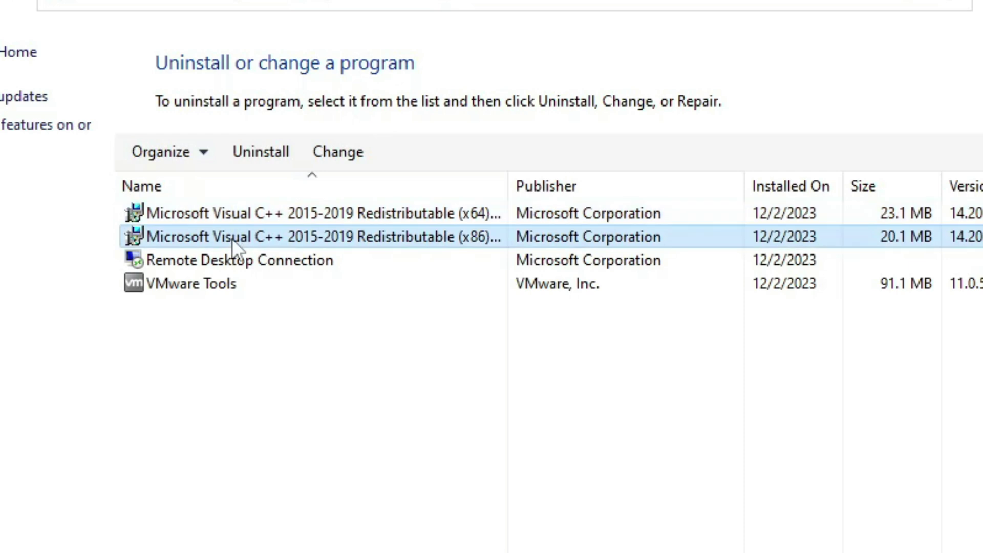
click(235, 263)
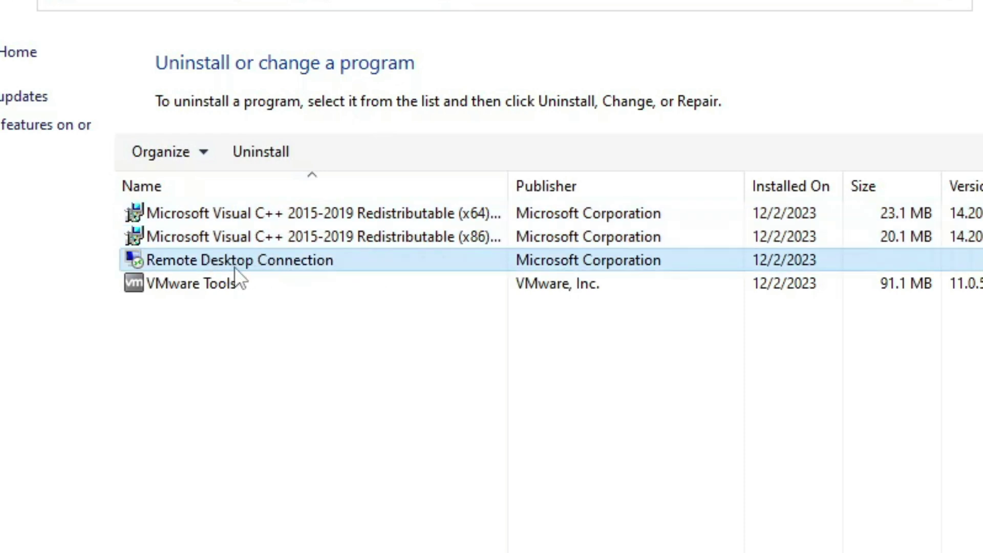
click(20, 97)
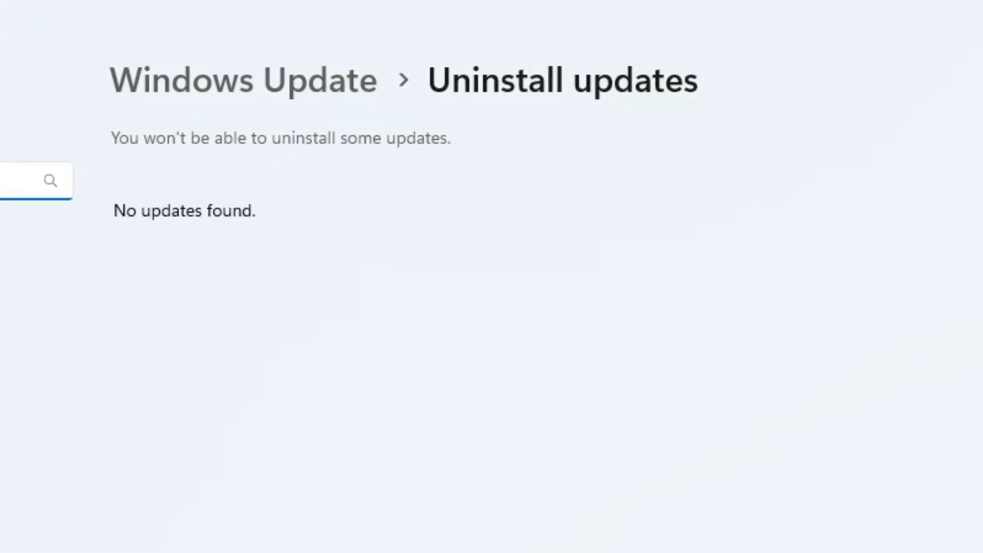
key(alt+F4)
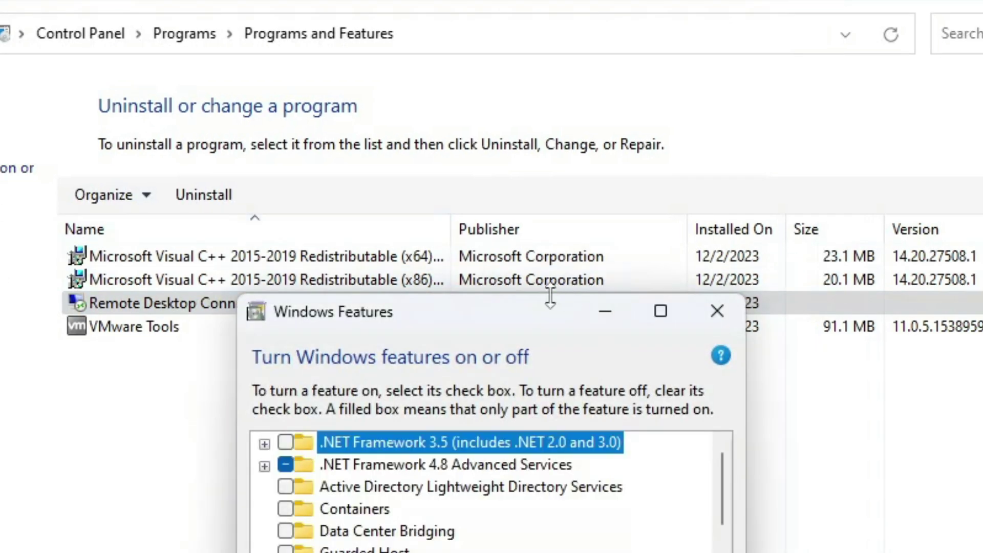
- Review the optional components in Windows Features, cancel without changes, and close Programs and Features
drag(483, 313, 474, 112)
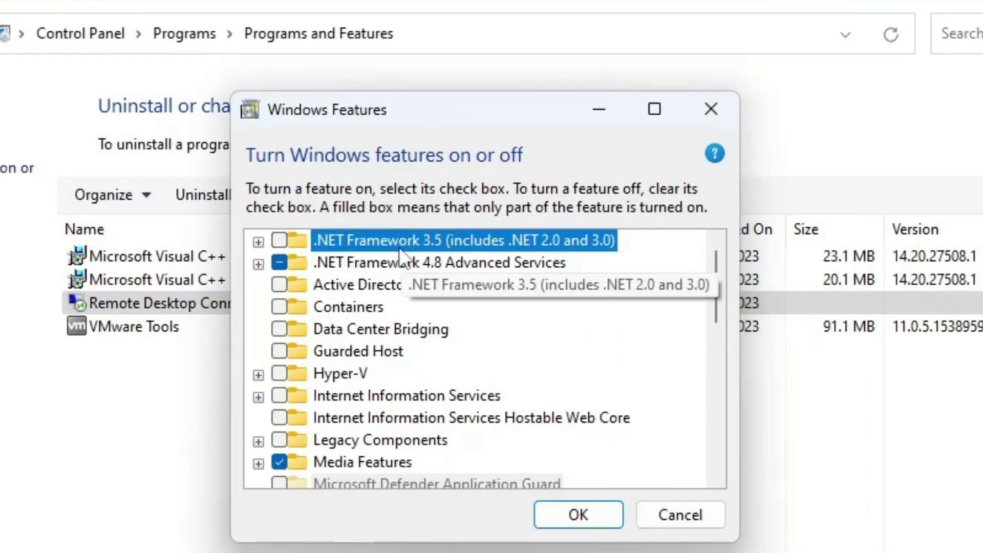
click(402, 262)
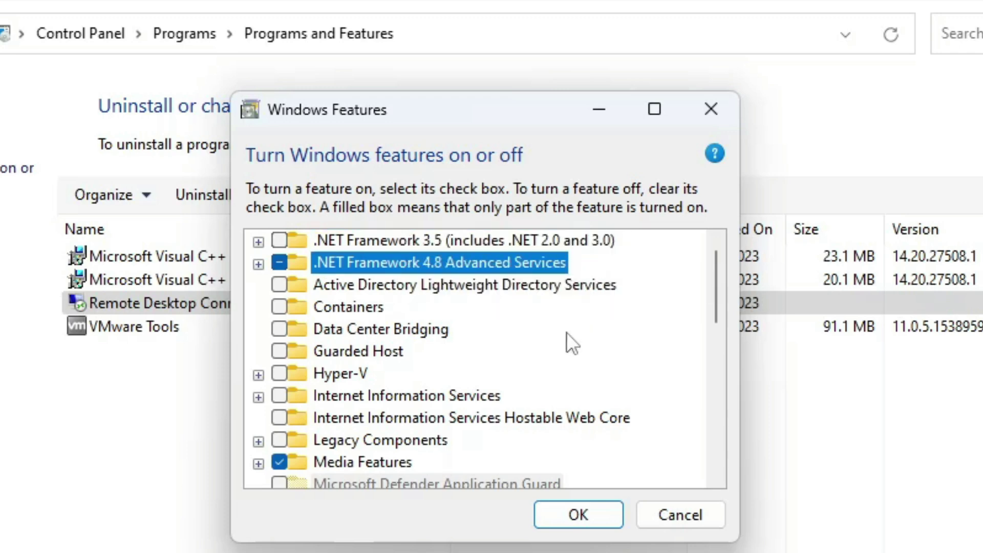
scroll(566, 365, down, 5)
scroll(566, 364, up, 6)
click(696, 509)
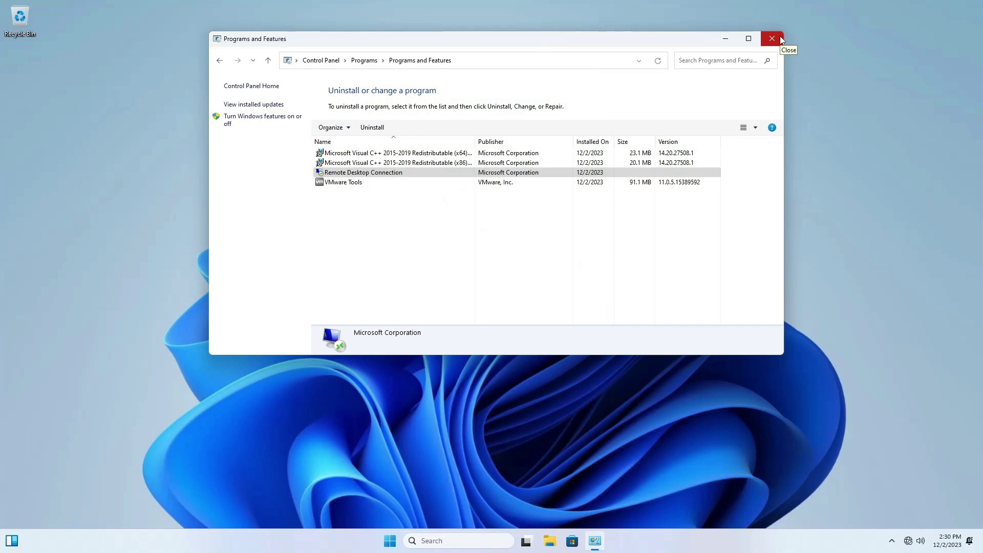
click(771, 38)
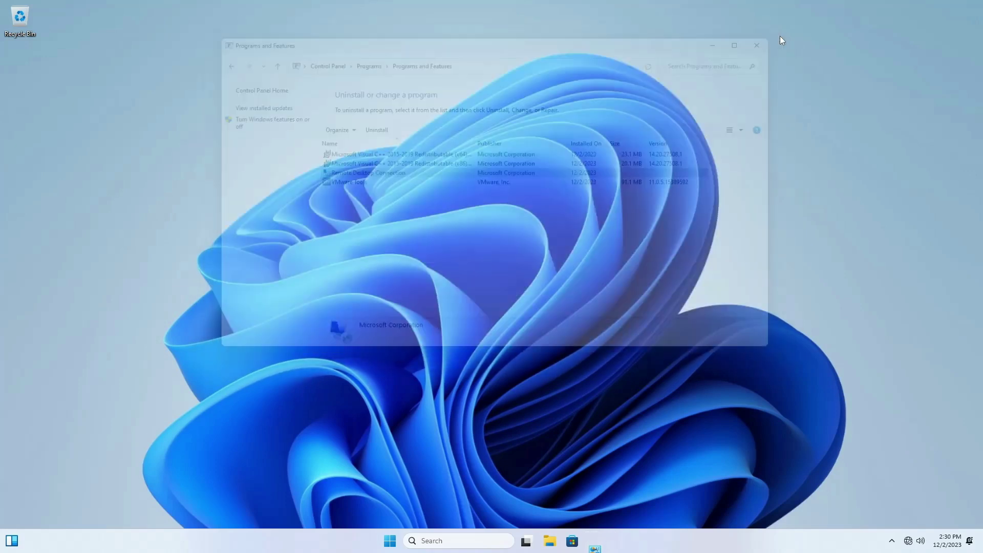